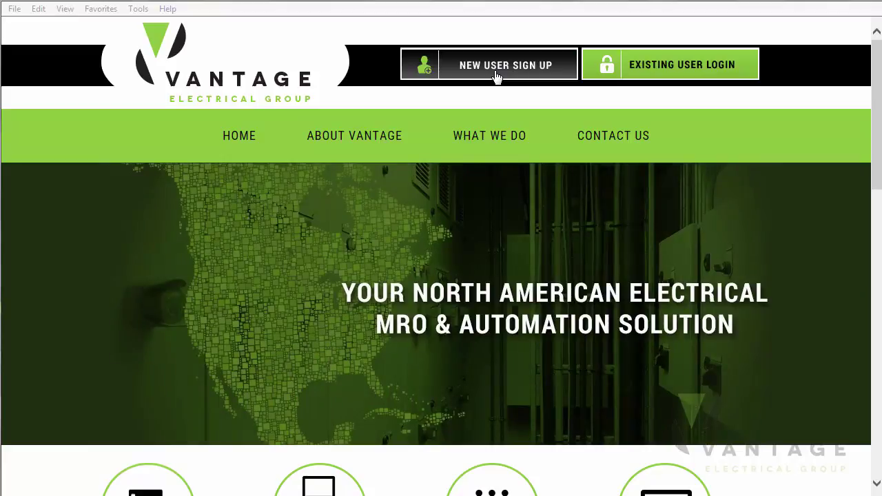
- Sign in to the members area as an existing user with the saved login e-mail and account password
left_click(696, 67)
left_click(556, 262)
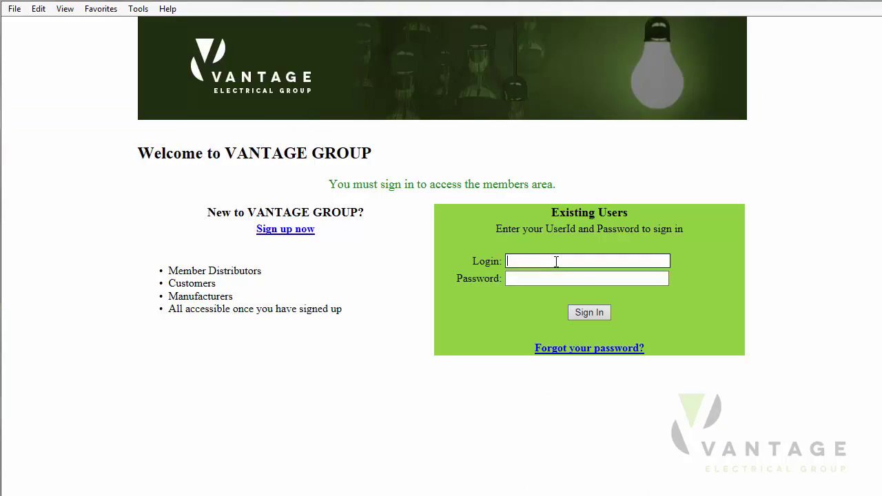
key("Down")
key("Down")
key("Down")
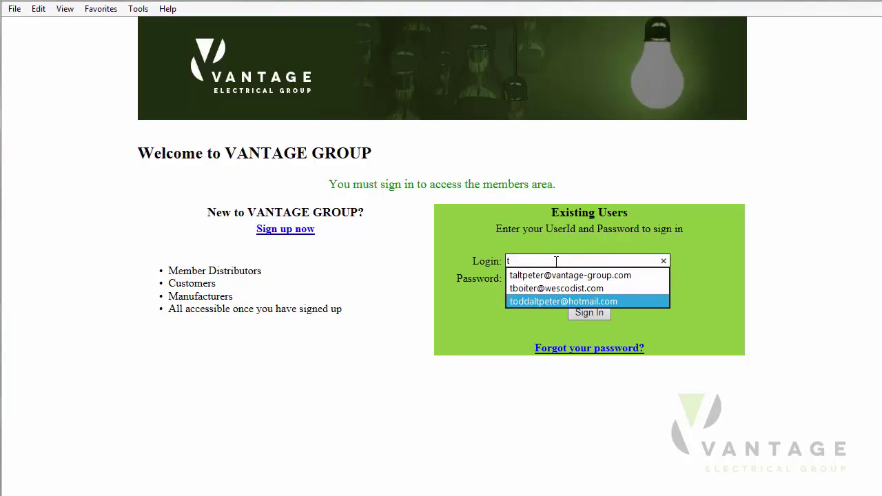
key("Return")
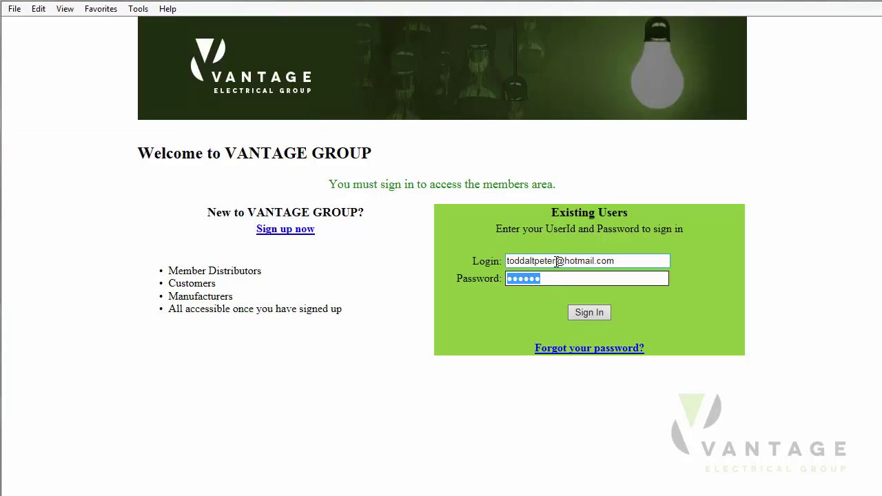
left_click(585, 316)
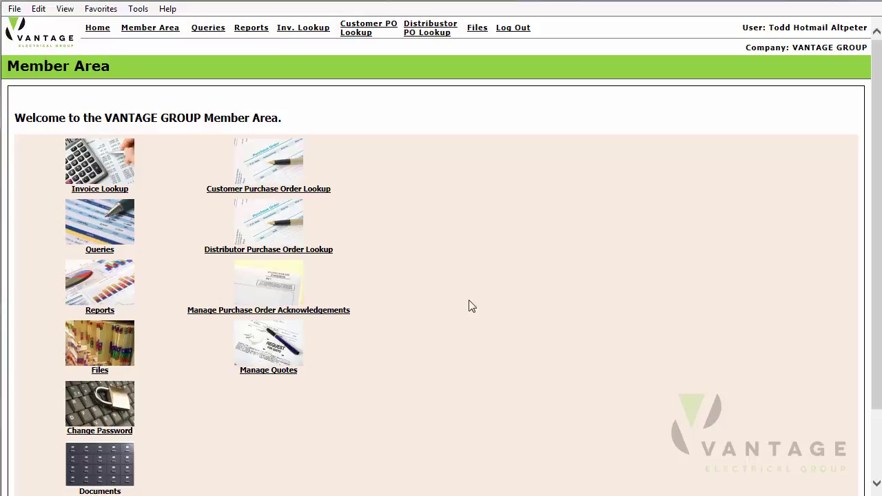
- Open the Sample Customer purchase order for managing acknowledgements and create an acknowledgement for it
left_click(269, 297)
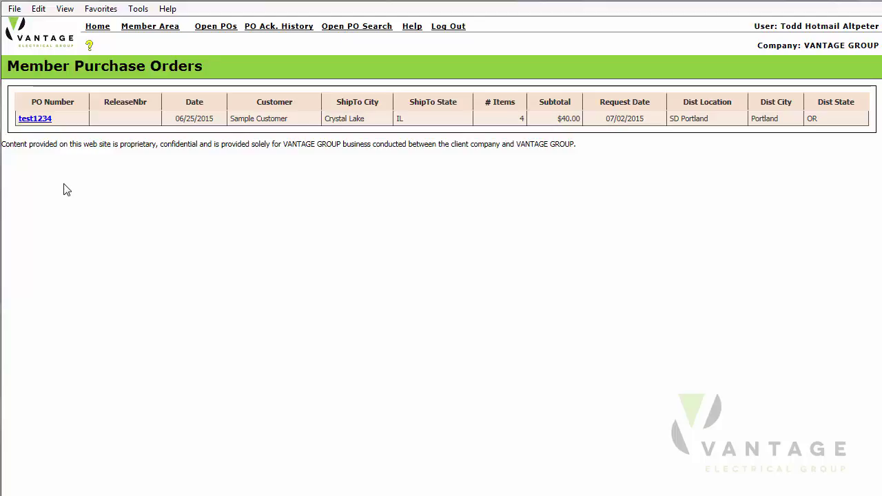
left_click(34, 119)
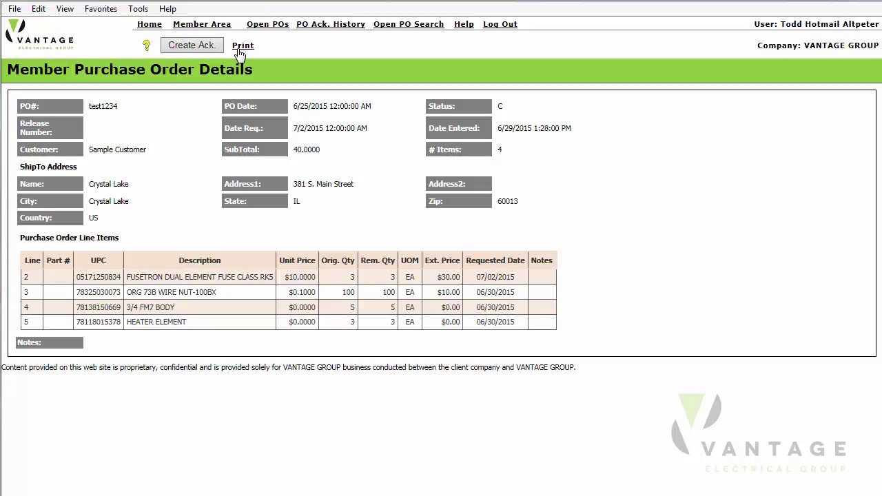
left_click(193, 46)
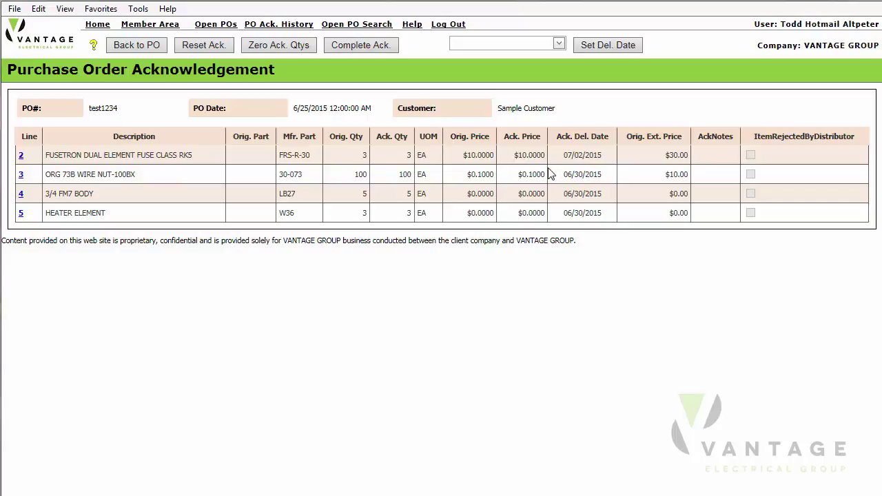
- Set the acknowledged delivery date of all order lines to July 10, 2015
left_click(361, 46)
left_click(559, 44)
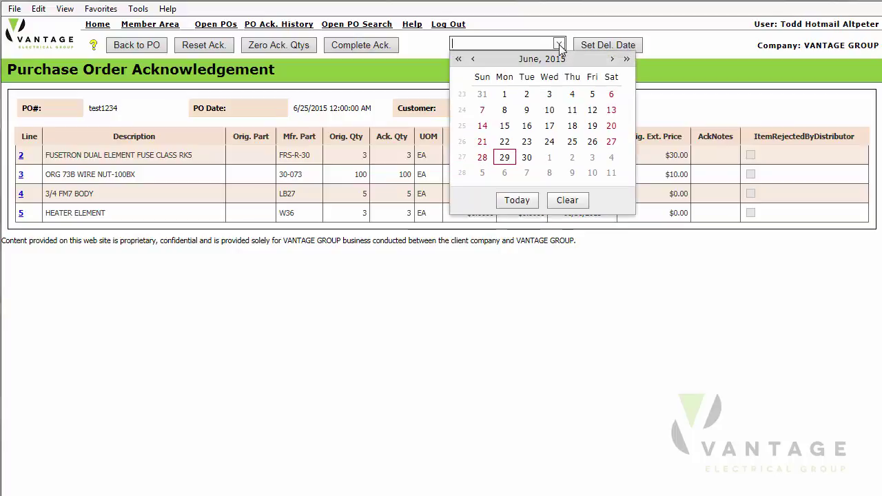
left_click(612, 60)
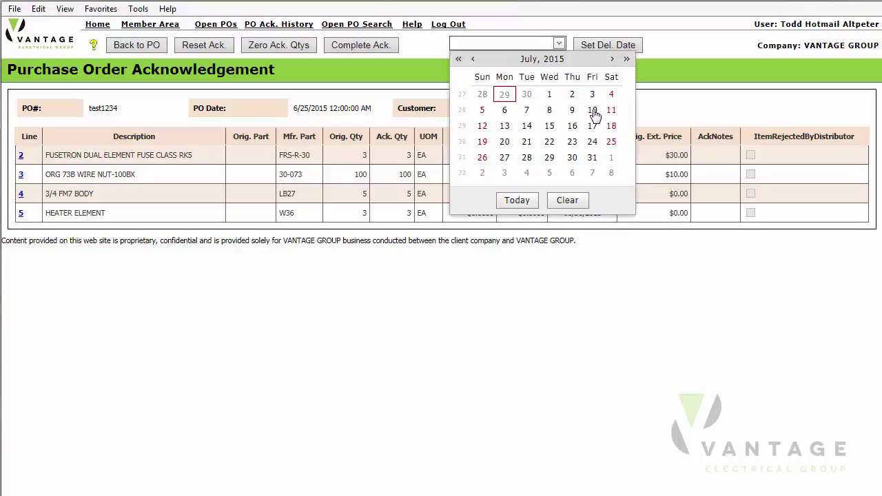
left_click(593, 110)
left_click(606, 45)
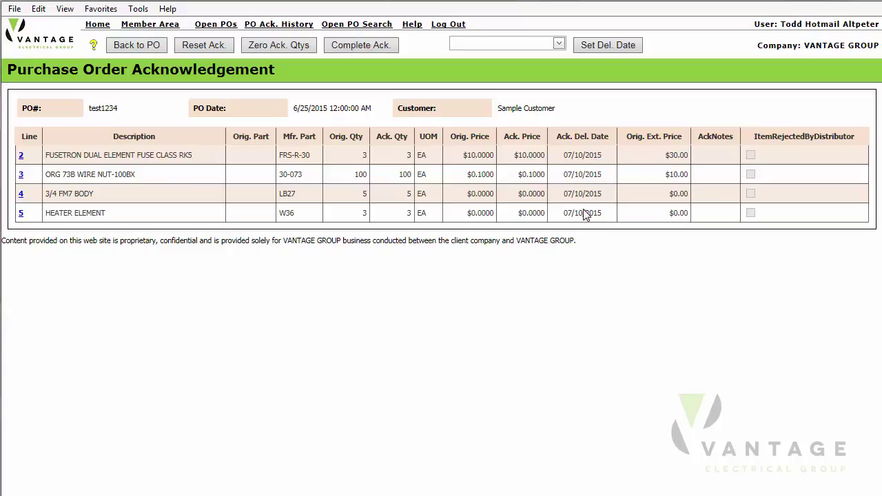
- Edit line 2, setting the confirmed price to 8.00 and the confirmed delivery date to 7/7/2015, and save it
left_click(21, 156)
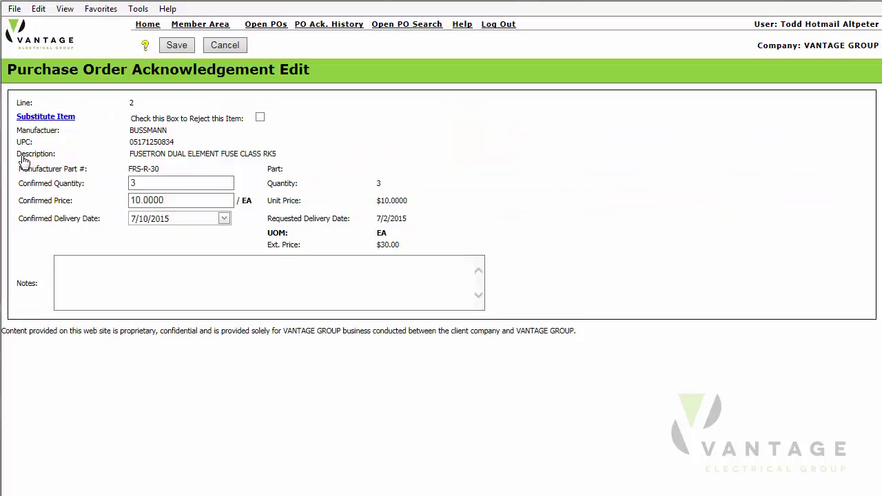
left_click(173, 200)
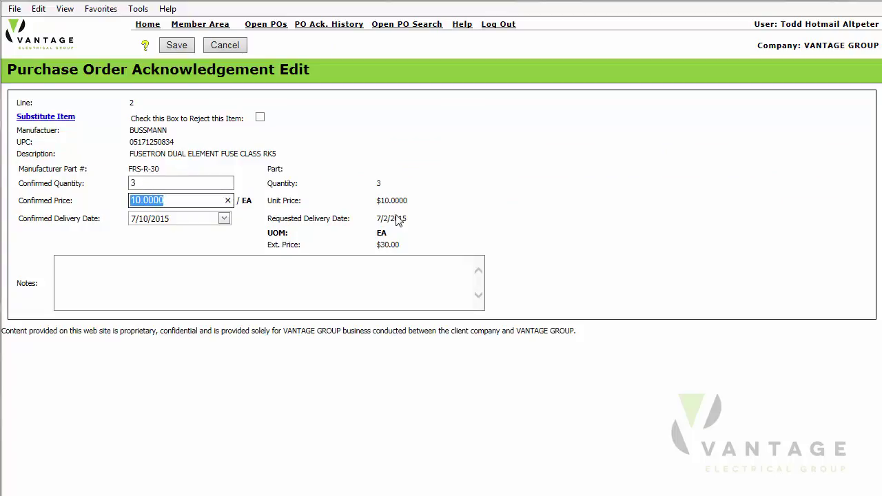
type("8.00")
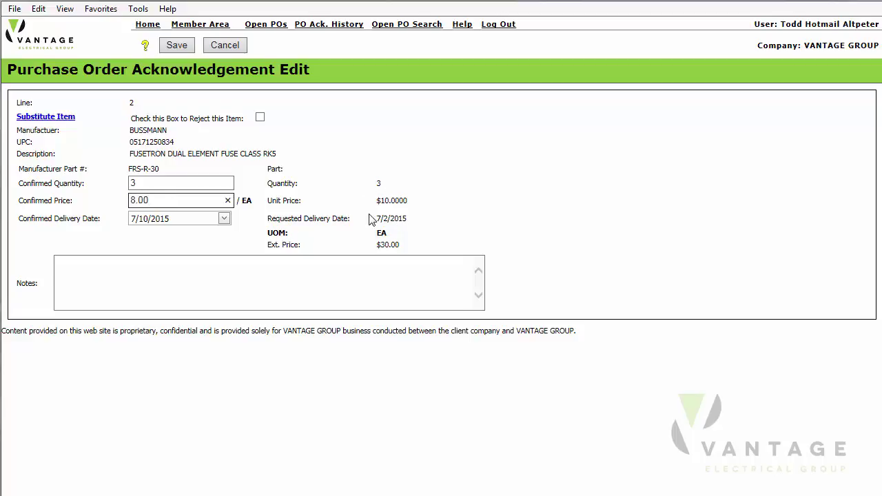
left_click(224, 219)
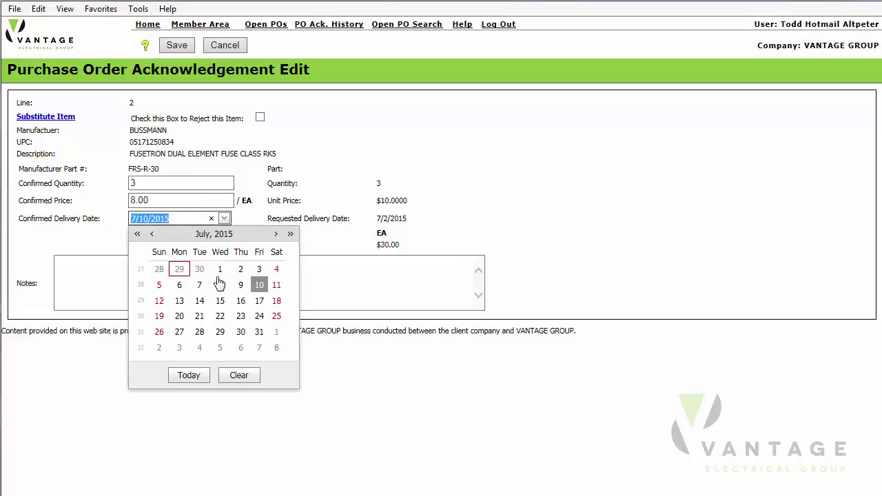
left_click(199, 285)
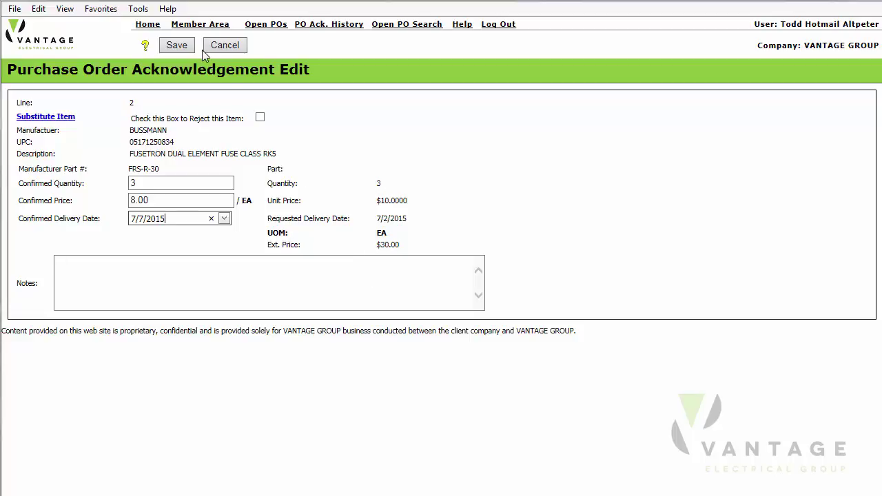
left_click(177, 46)
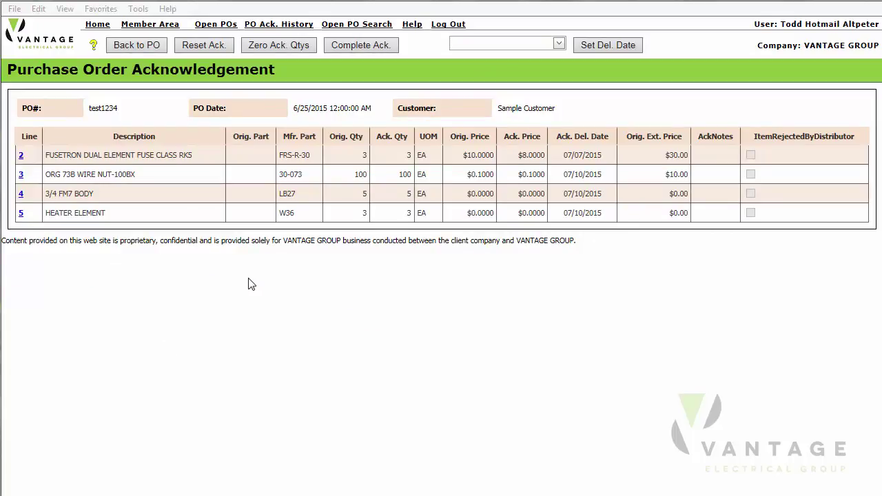
- For line 4, search substitute items by manufacturer Crouse-Hinds Ecm & Ltg and part number lb27, and choose the plain LB27 part
left_click(21, 195)
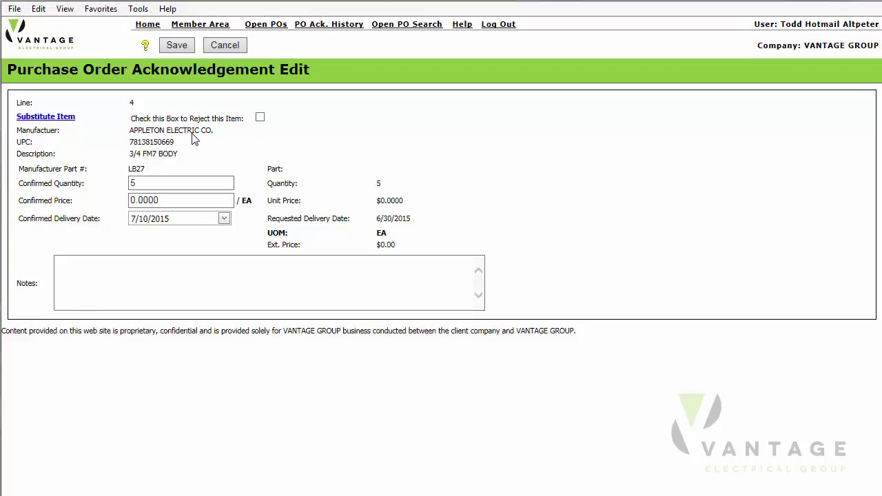
left_click(48, 121)
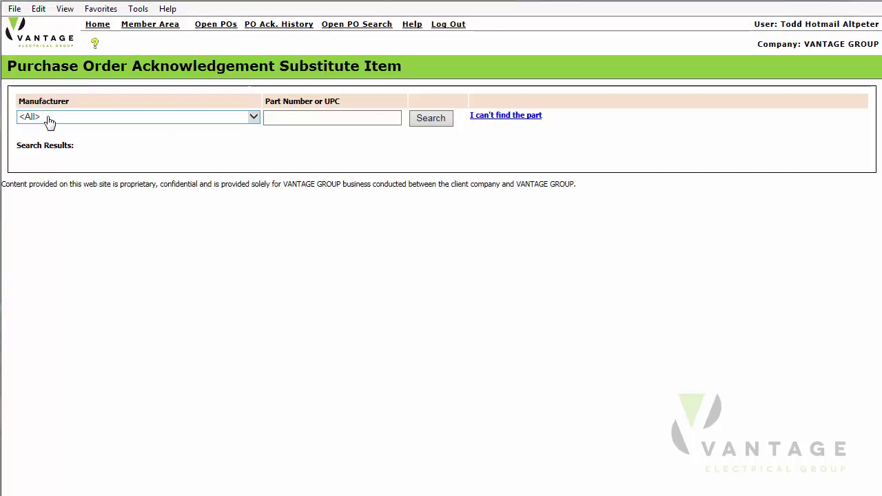
left_click(188, 122)
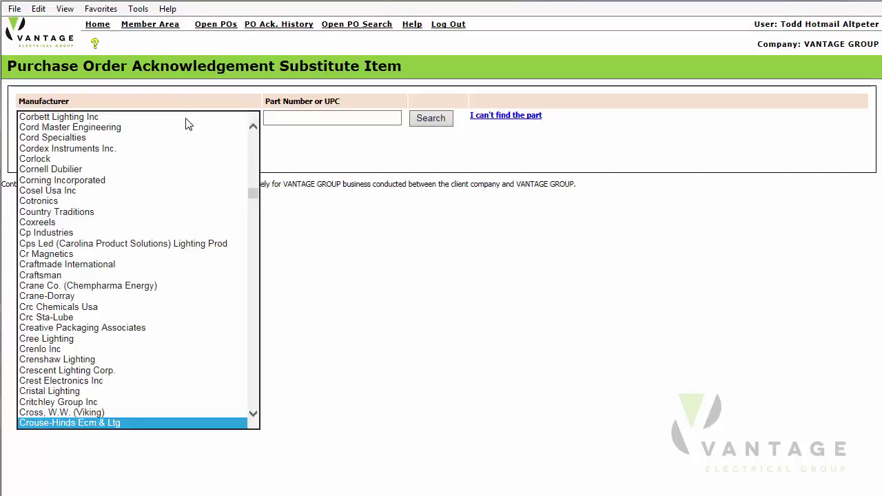
left_click(137, 423)
left_click(310, 118)
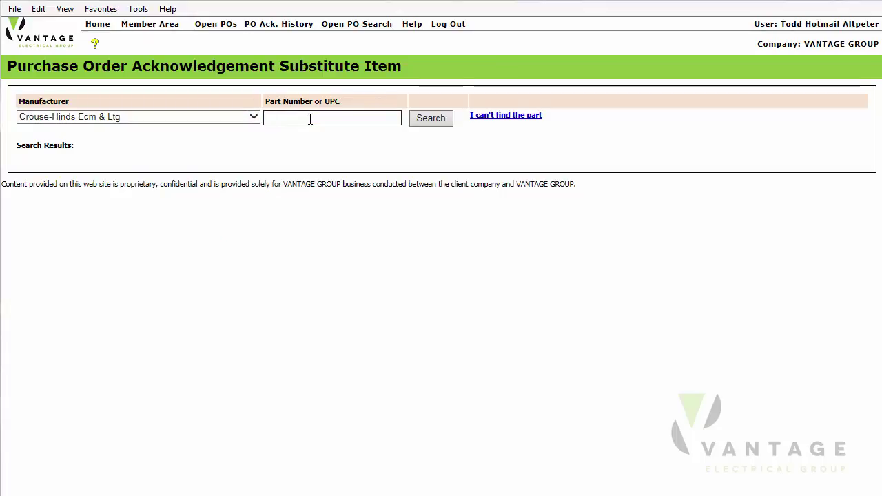
type("lb27")
left_click(429, 124)
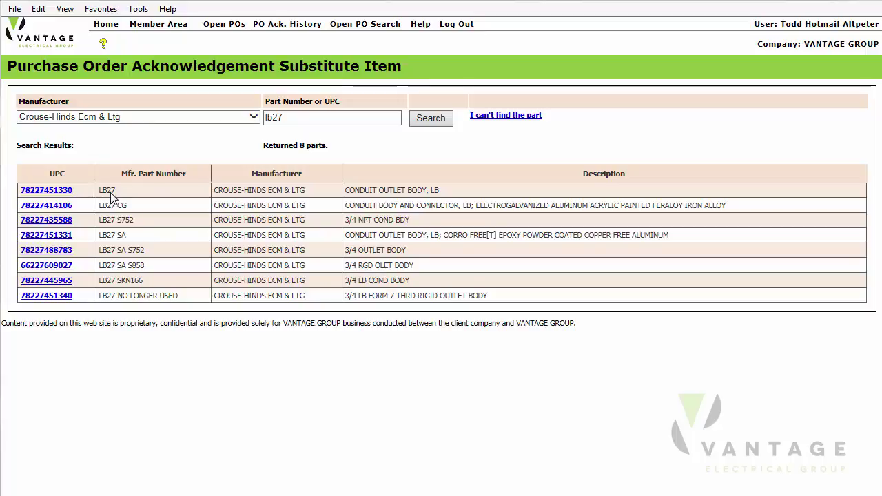
left_click(46, 192)
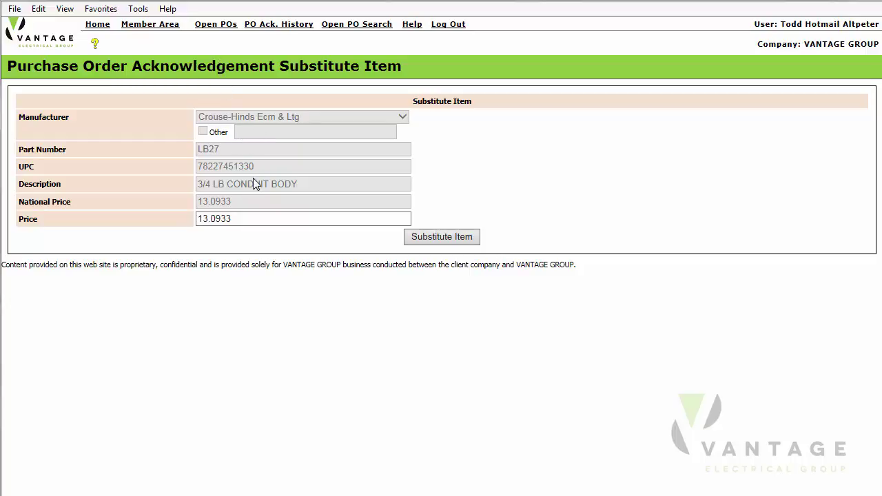
- Set the substitute item's price to 12, substitute it into line 4, and save the line
left_click_drag(246, 220, 183, 234)
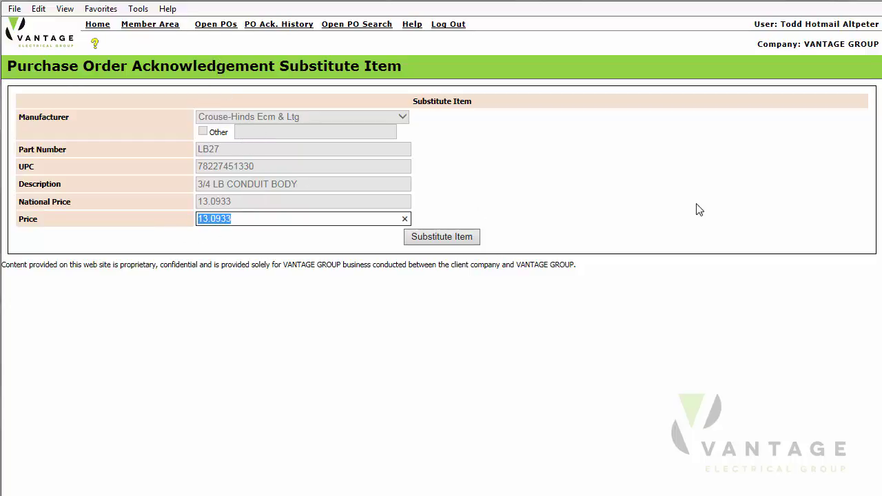
type("12")
left_click(447, 238)
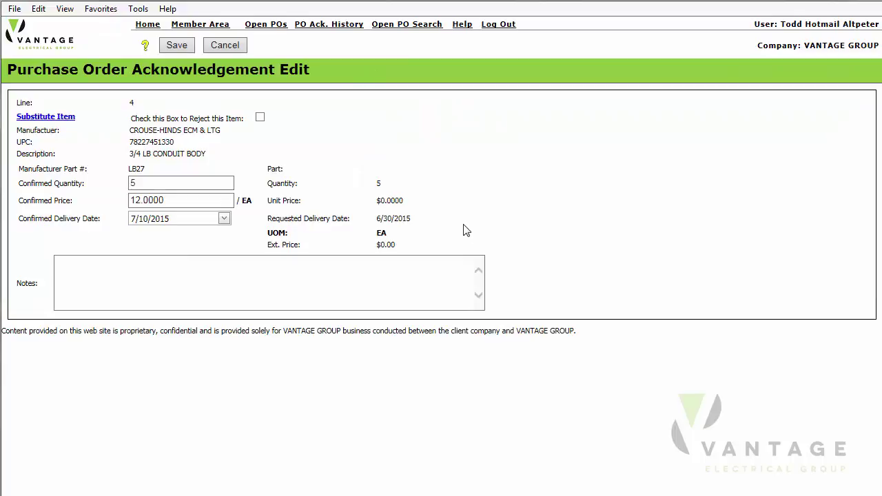
left_click(176, 45)
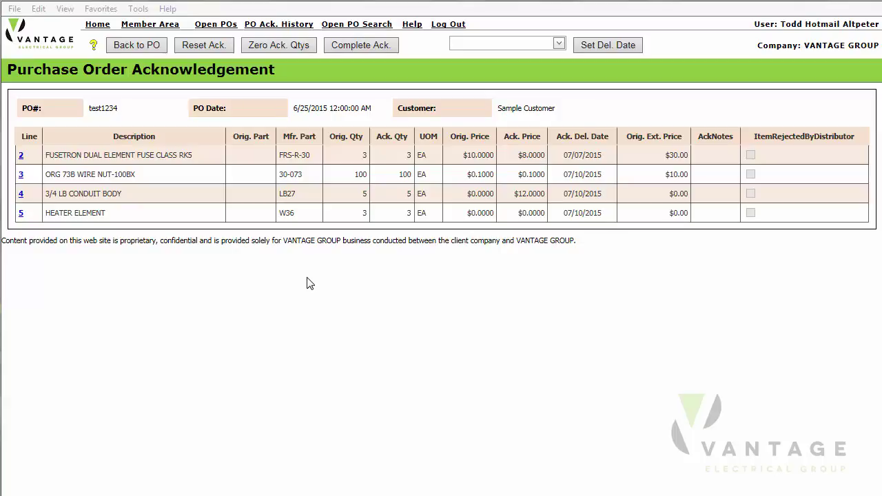
- Reject the heater element on line 5 and save the line
left_click(21, 215)
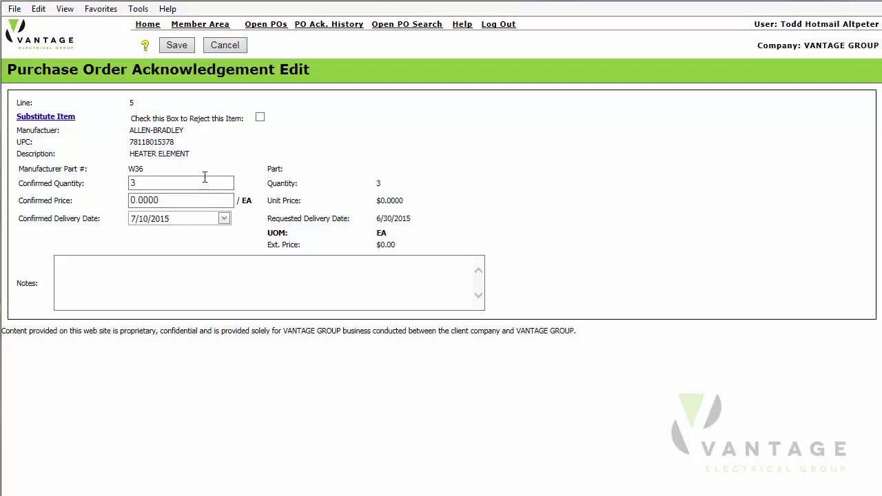
left_click(260, 119)
left_click(176, 44)
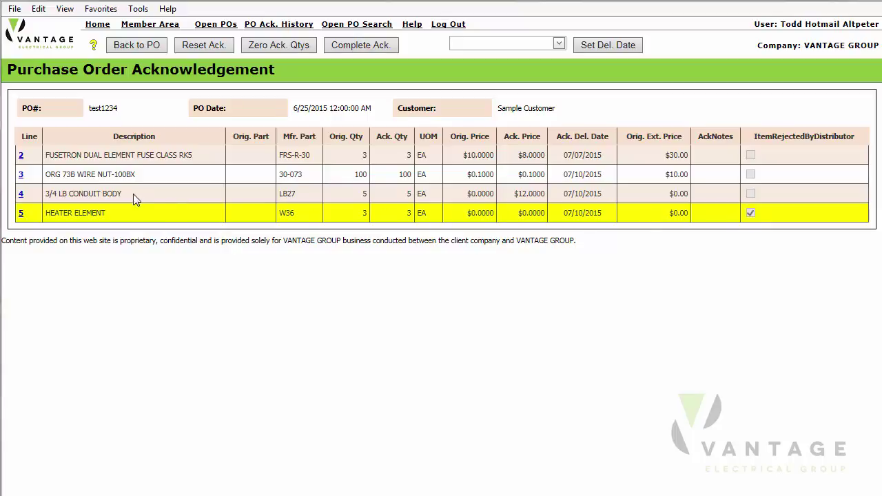
- Start a manual substitute entry for line 3 as a part that can't be found, with manufacturer 3M Products
left_click(21, 176)
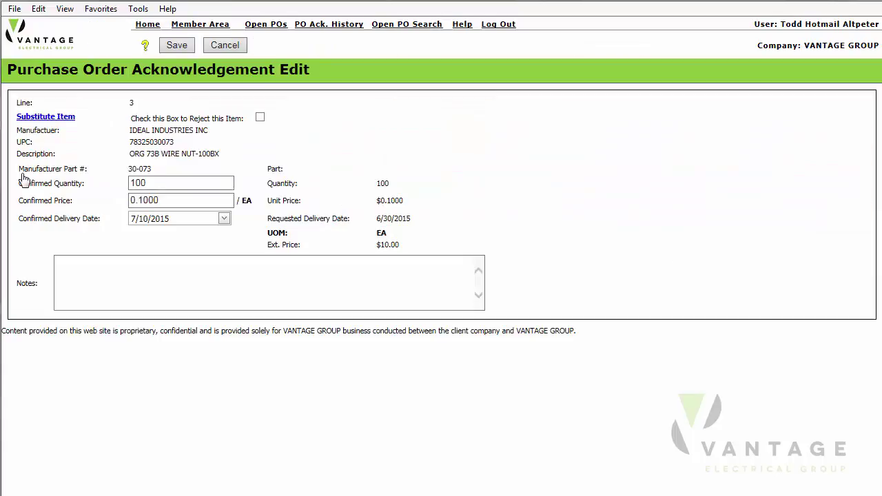
left_click(42, 118)
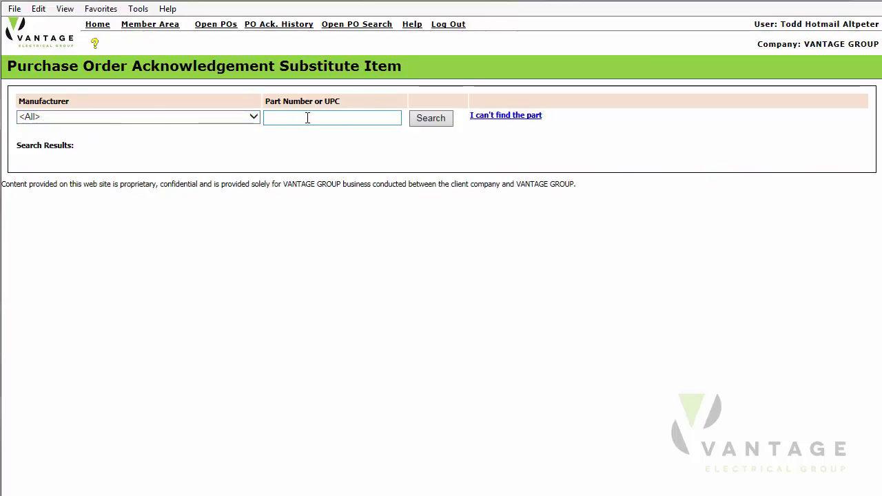
left_click(503, 117)
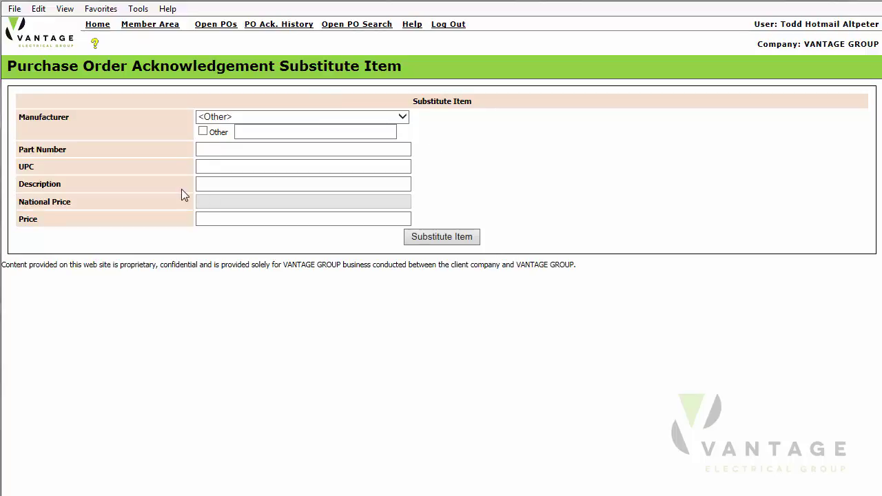
left_click(308, 120)
key("3")
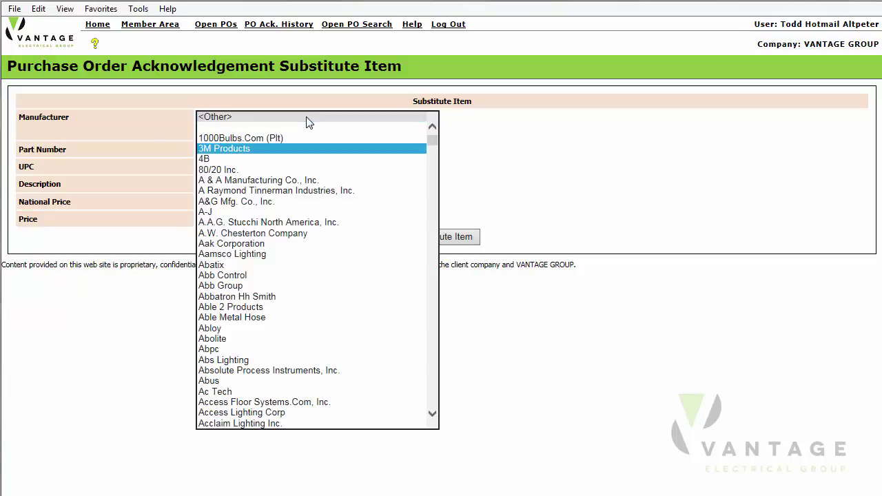
left_click(246, 147)
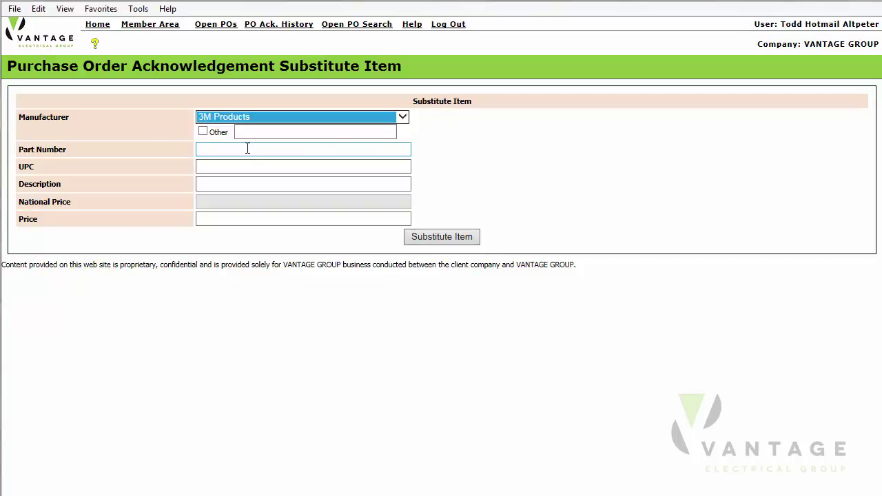
- Enter the description "wire connector" and price .05, substitute the item into line 3, and save the line
left_click(236, 152)
left_click(234, 184)
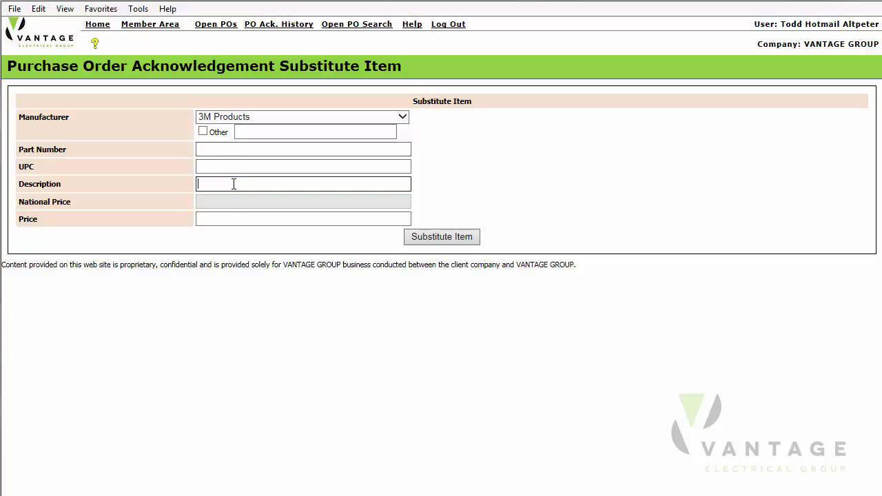
type("wi")
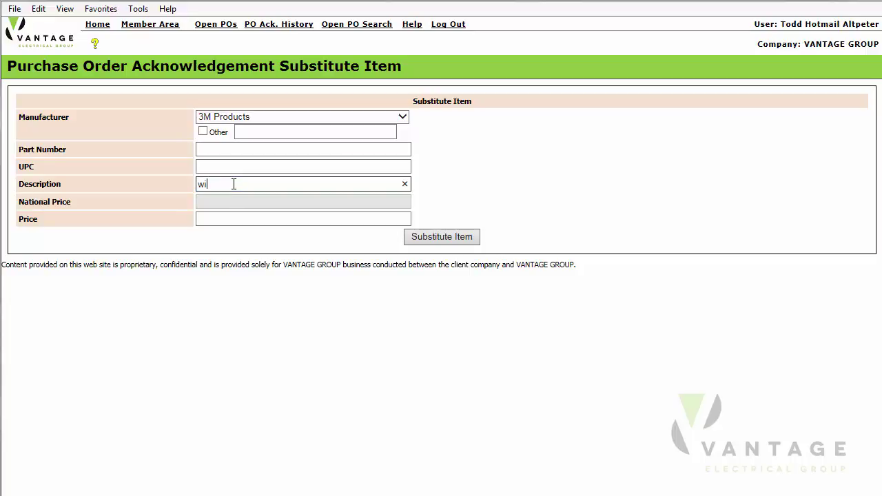
type("re connector")
key("Tab")
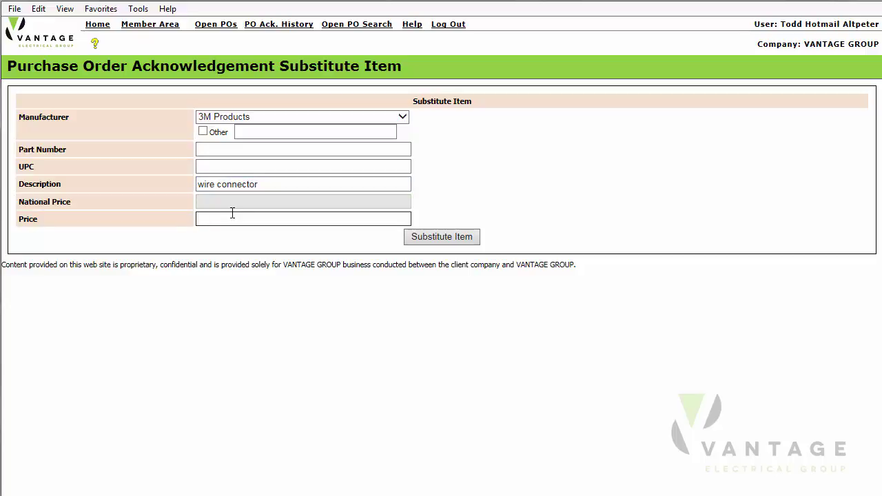
type(".05")
left_click(440, 240)
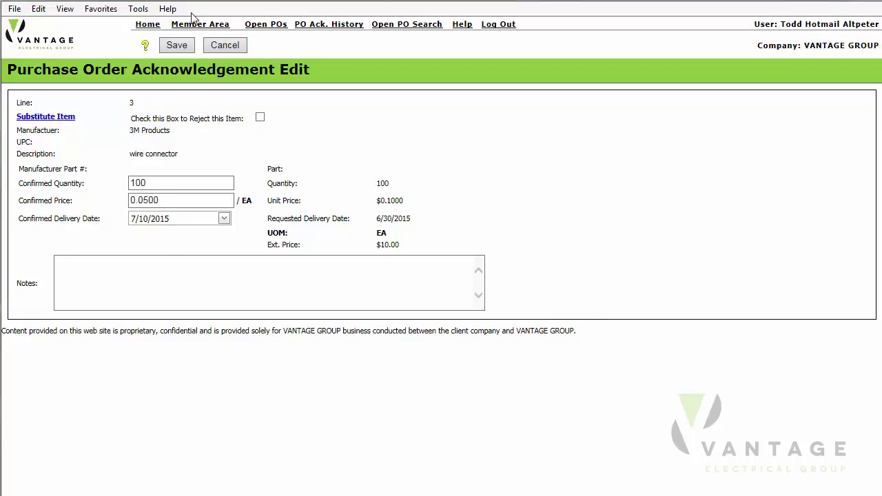
left_click(177, 47)
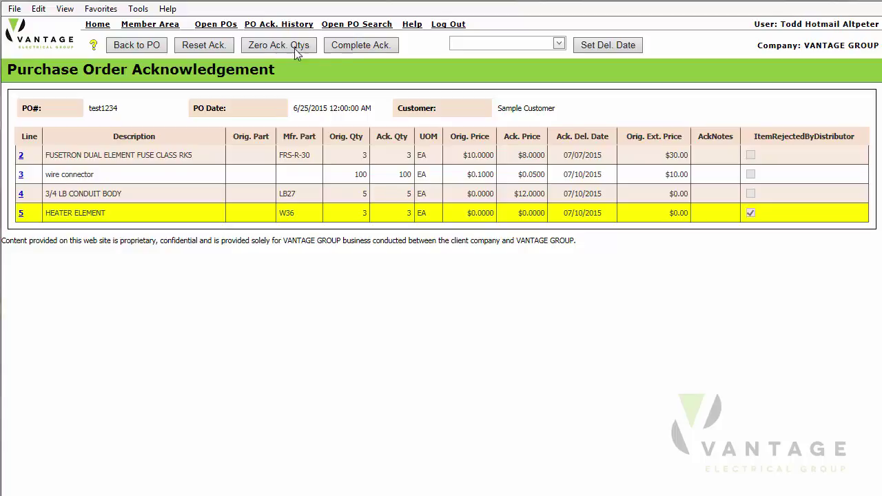
- Complete the acknowledgement and open its purchase order from the acknowledgement history
left_click(371, 49)
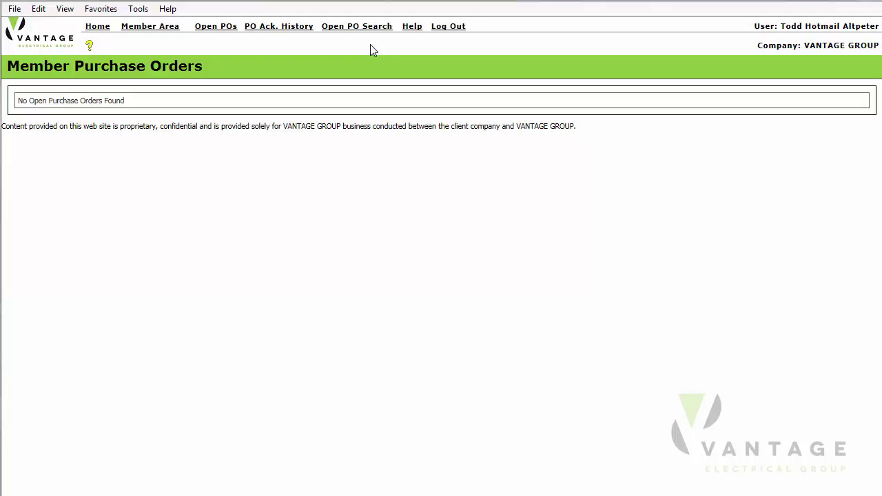
left_click(278, 31)
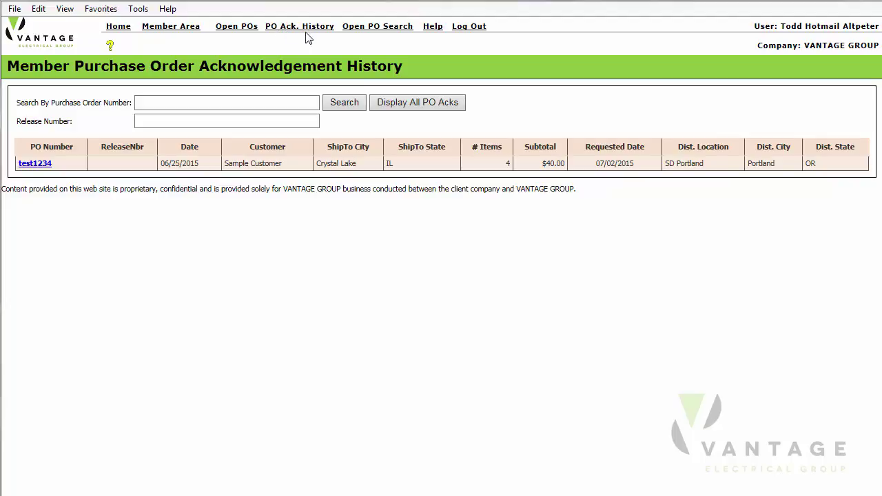
left_click(31, 166)
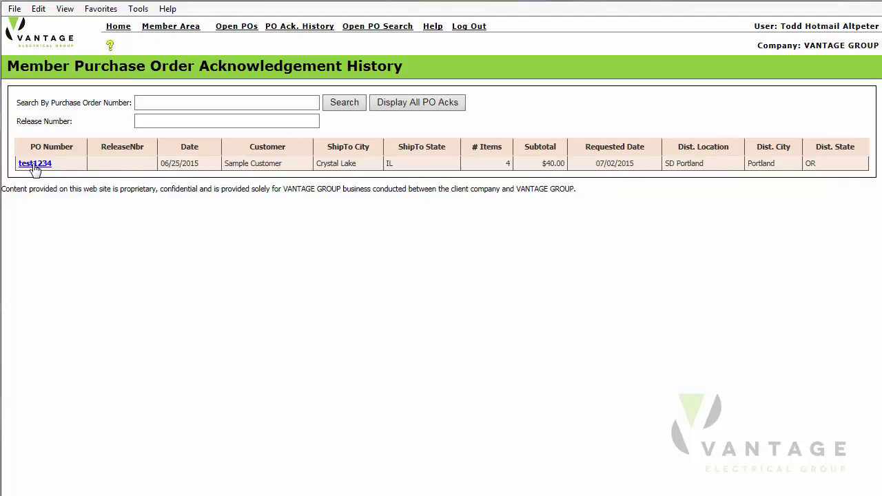